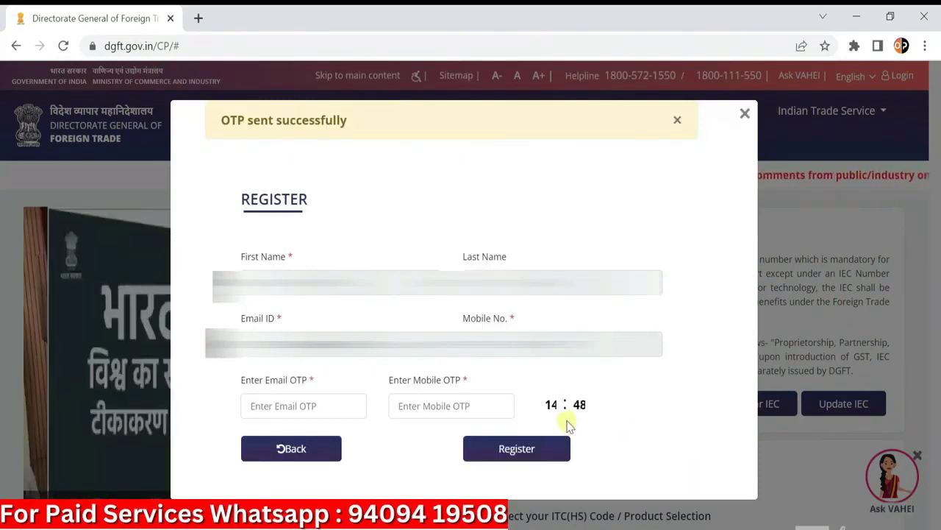
Step: Enter the email OTP and mobile OTP, submit the registration, and close the registration message
click(312, 409)
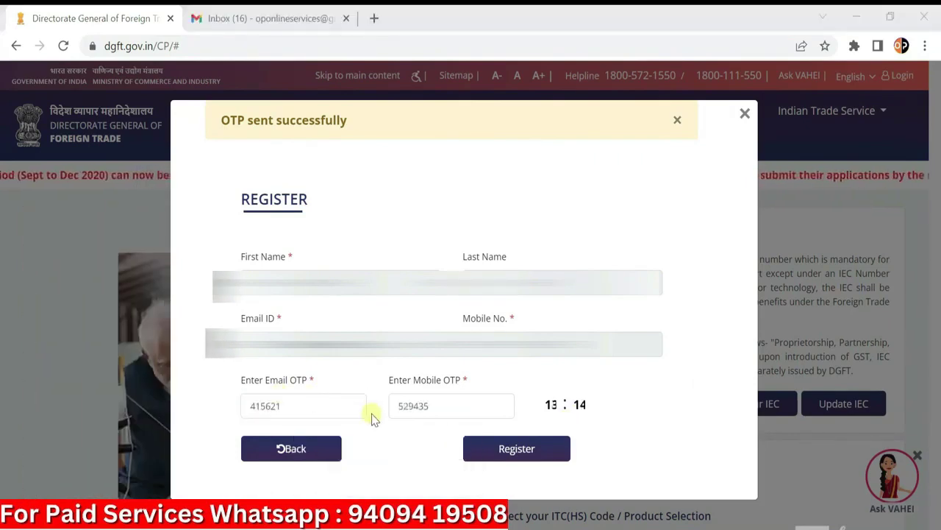
click(497, 450)
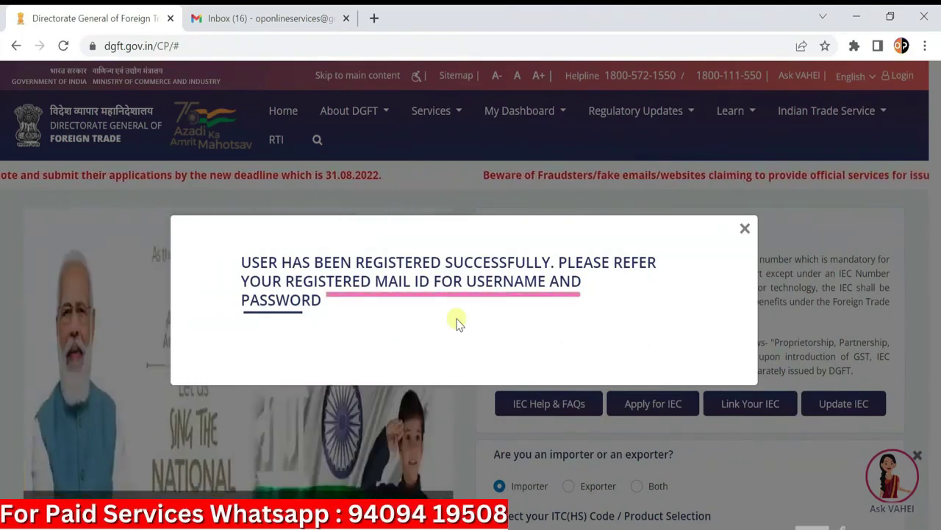
click(743, 230)
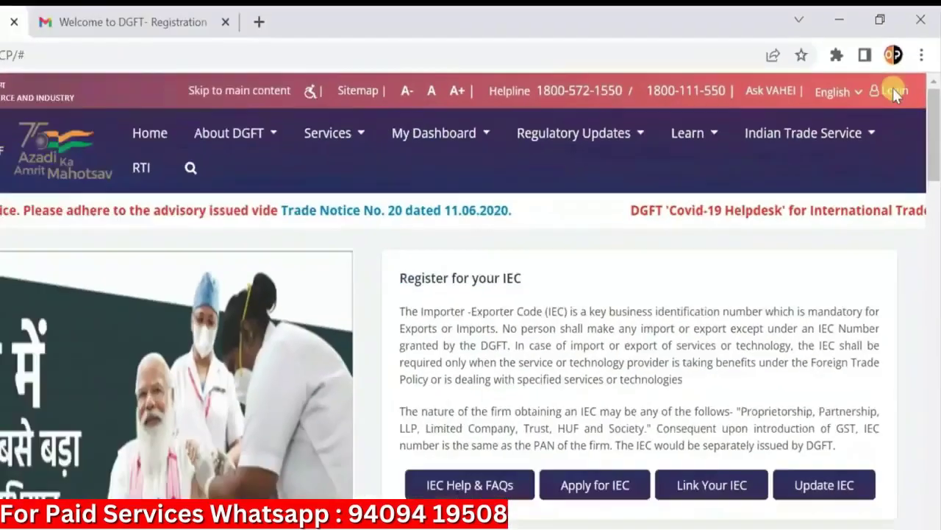
Step: Log in to the DGFT portal with the account's user name, password and the CAPTCHA code
click(872, 141)
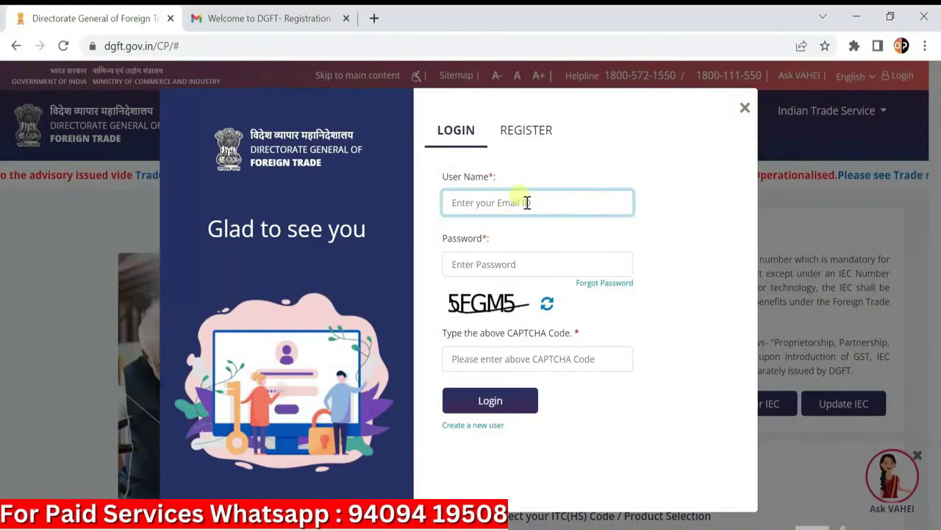
key(ctrl+v)
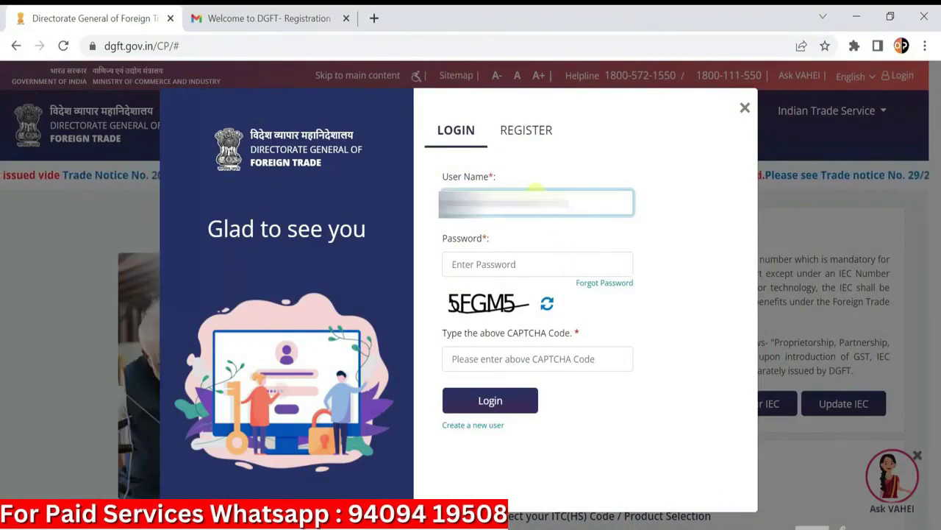
key(Tab)
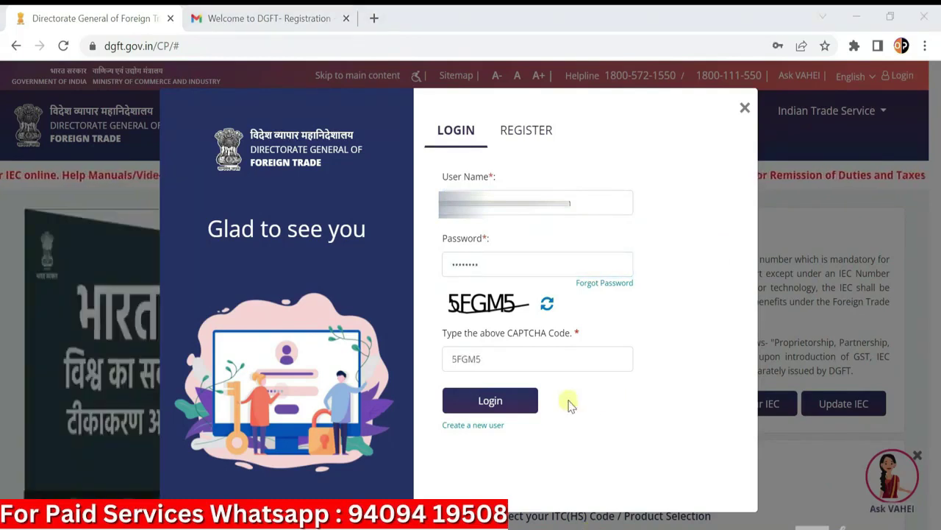
click(517, 402)
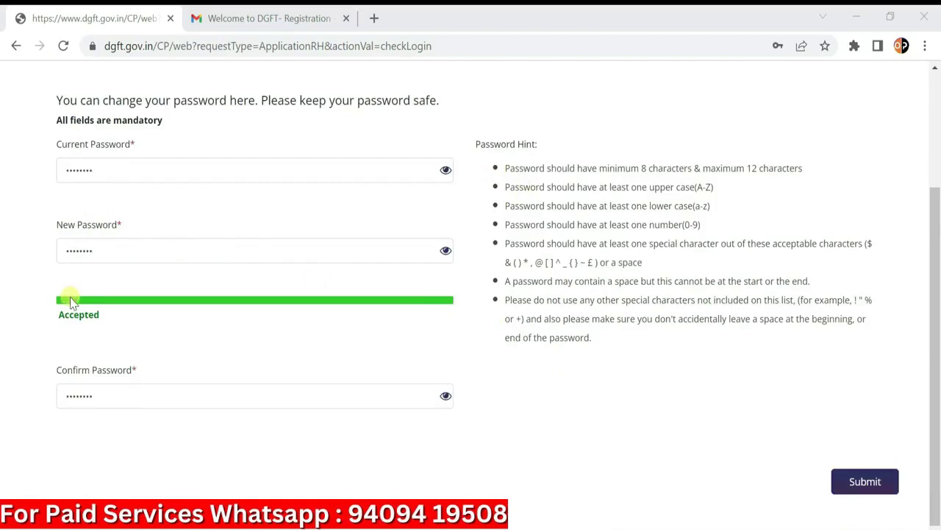
Step: Submit the password change with the current, new and confirmed passwords, and dismiss the resulting message
click(866, 482)
click(491, 320)
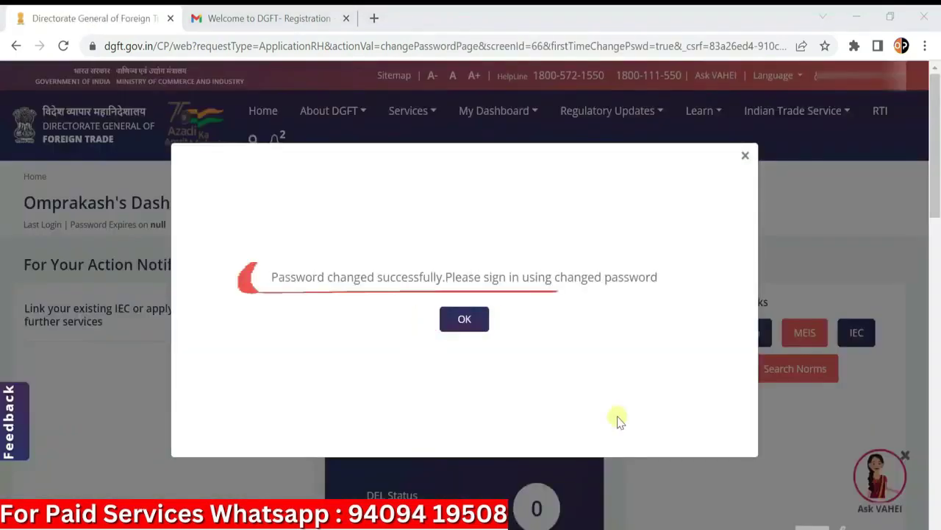
click(464, 322)
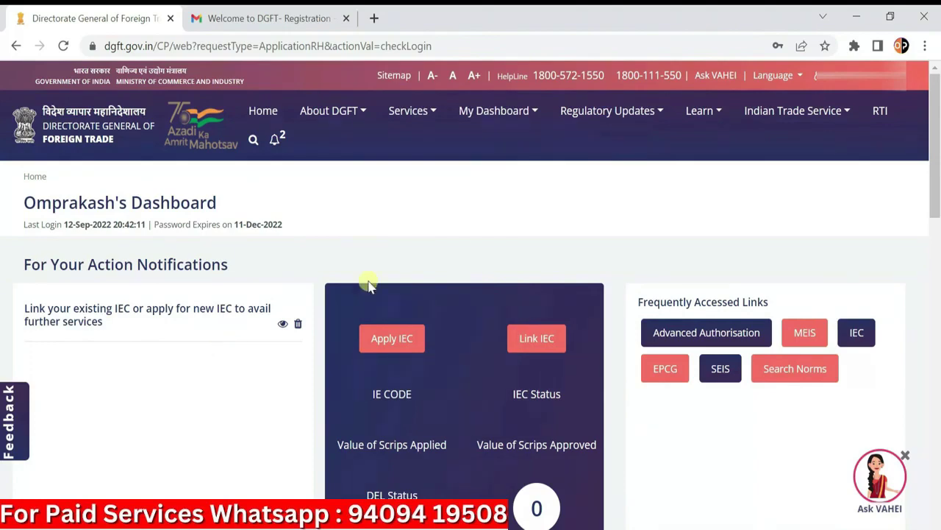
Step: Start a fresh IEC application from the dashboard
scroll(479, 388, down, 2)
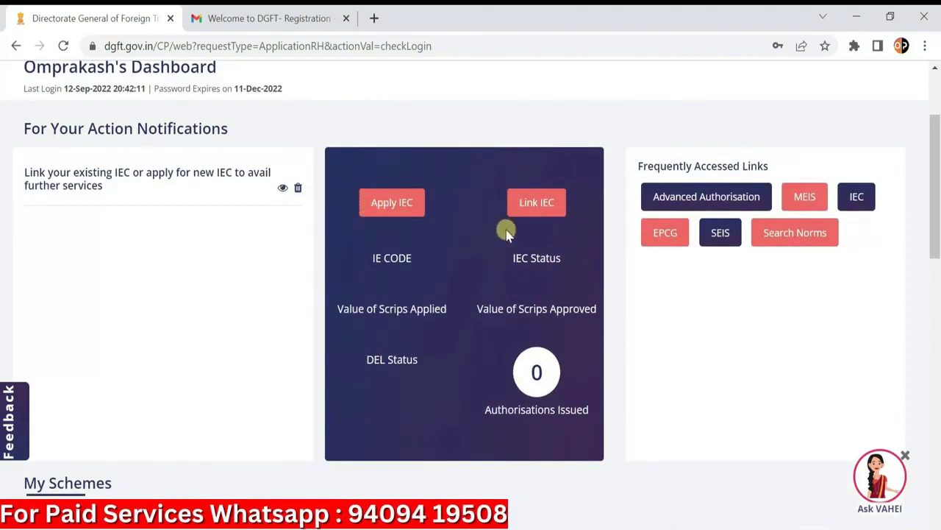
click(396, 204)
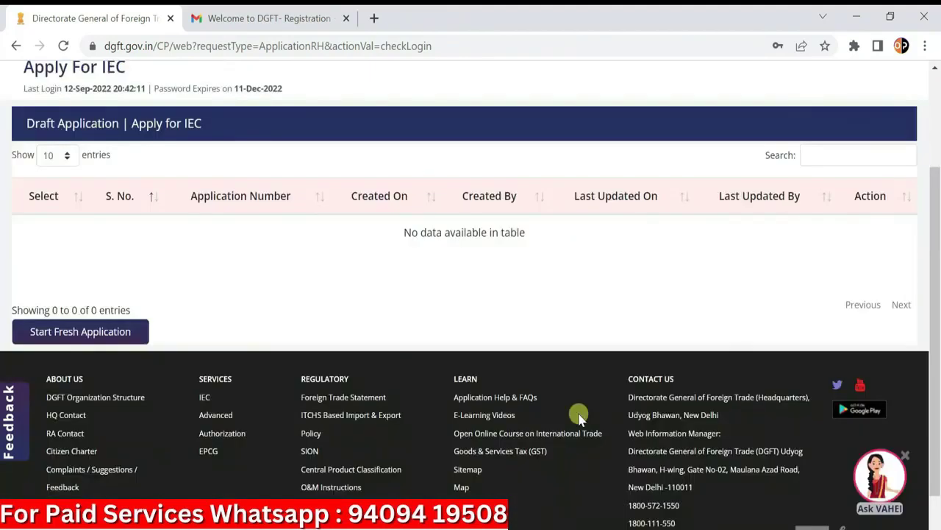
click(92, 337)
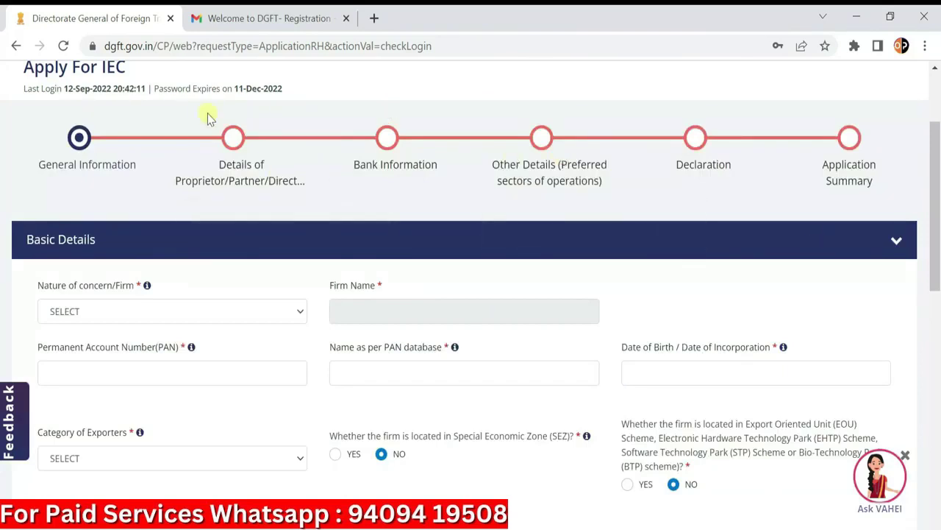
click(59, 180)
Step: Set the nature of the firm to Proprietorship and enter the firm name OP ONLINE SERVICES in the basic details
scroll(159, 231, down, 2)
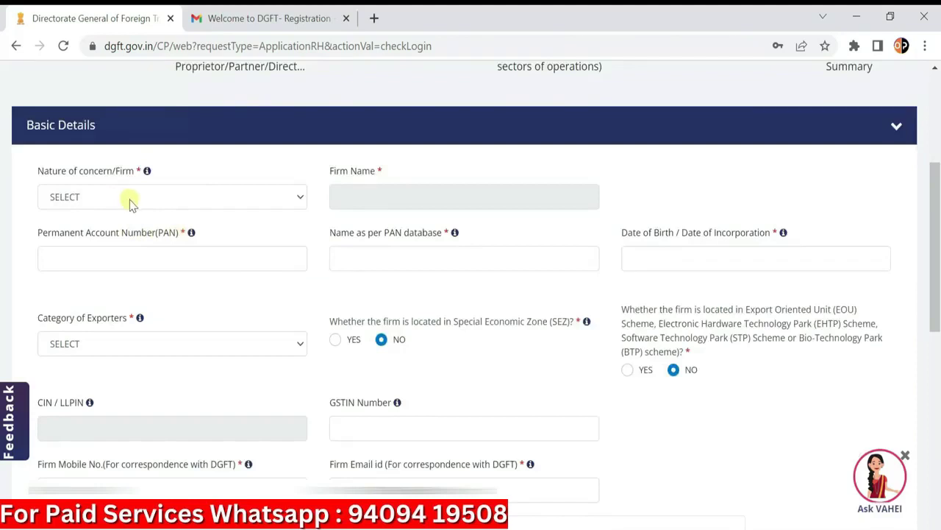
click(131, 198)
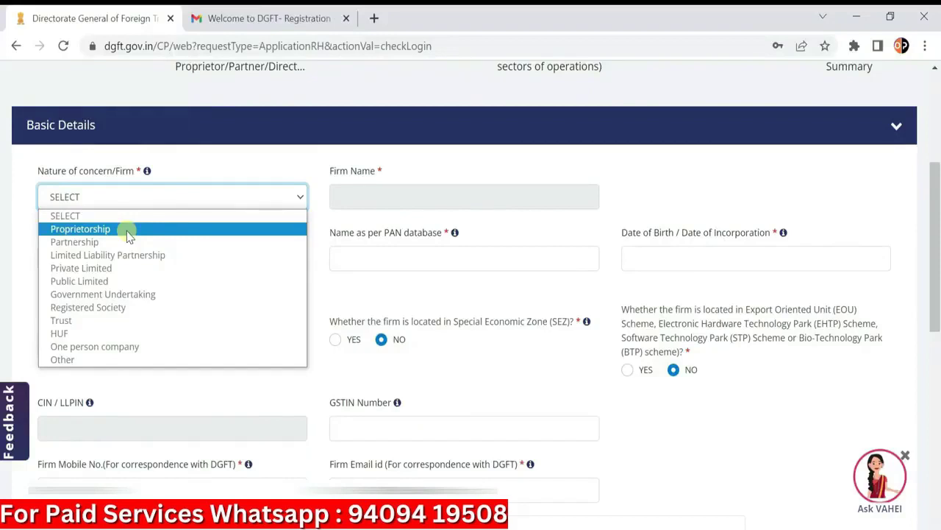
click(129, 232)
click(375, 192)
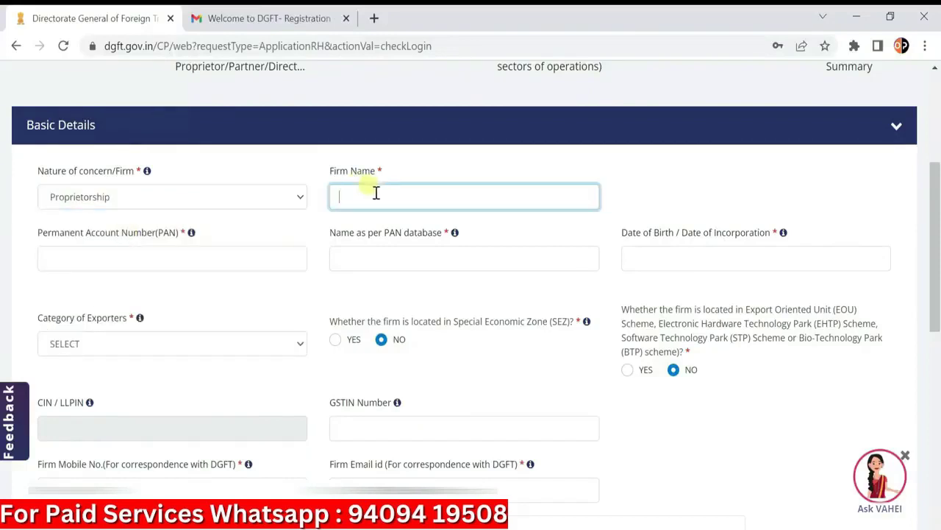
text(OP ONLINE SERVICES)
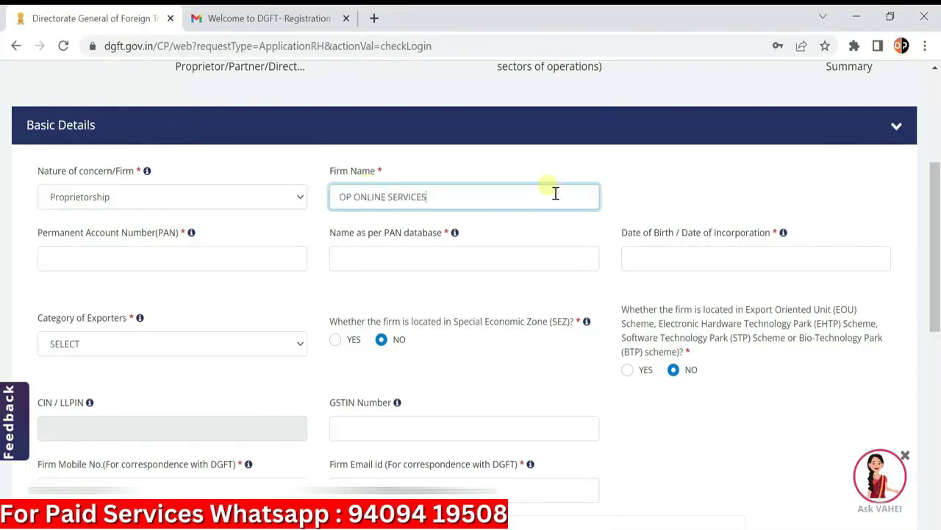
click(158, 250)
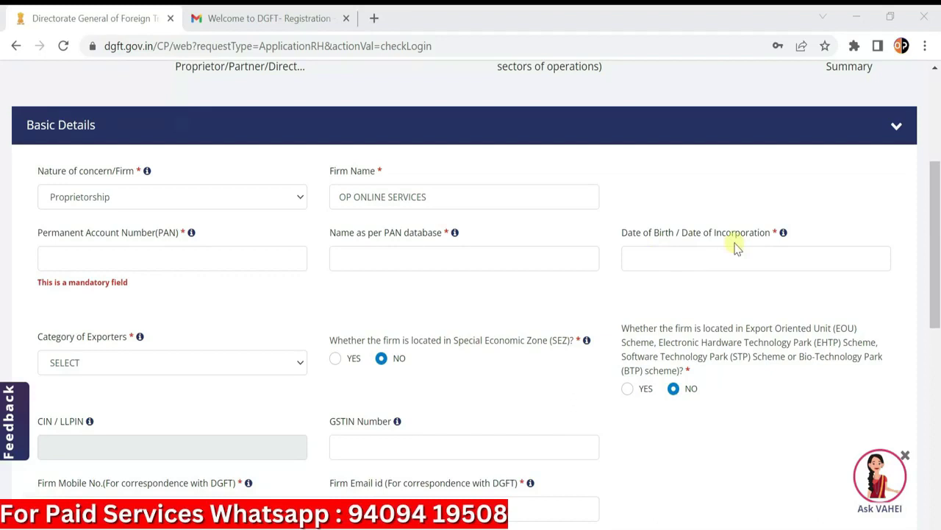
Step: Set the category of exporters to Service Provider
scroll(637, 427, down, 3)
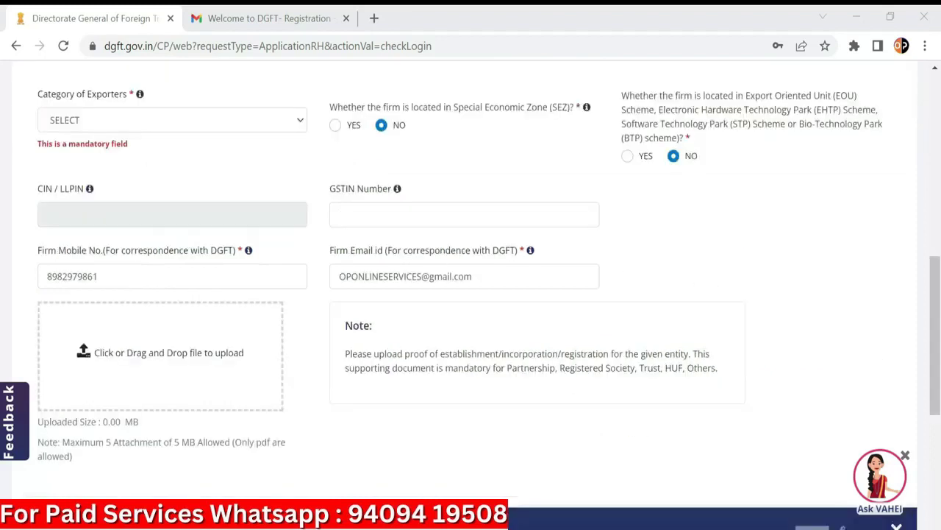
click(137, 124)
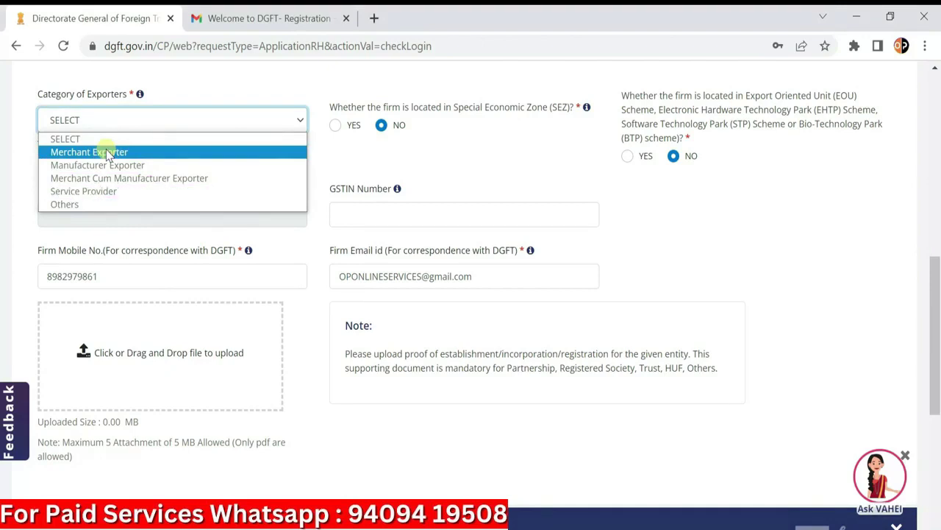
click(92, 190)
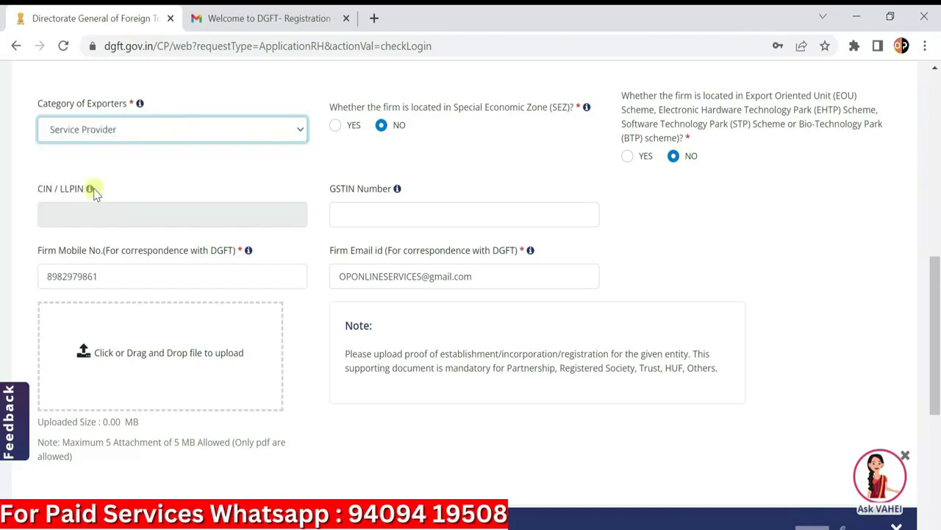
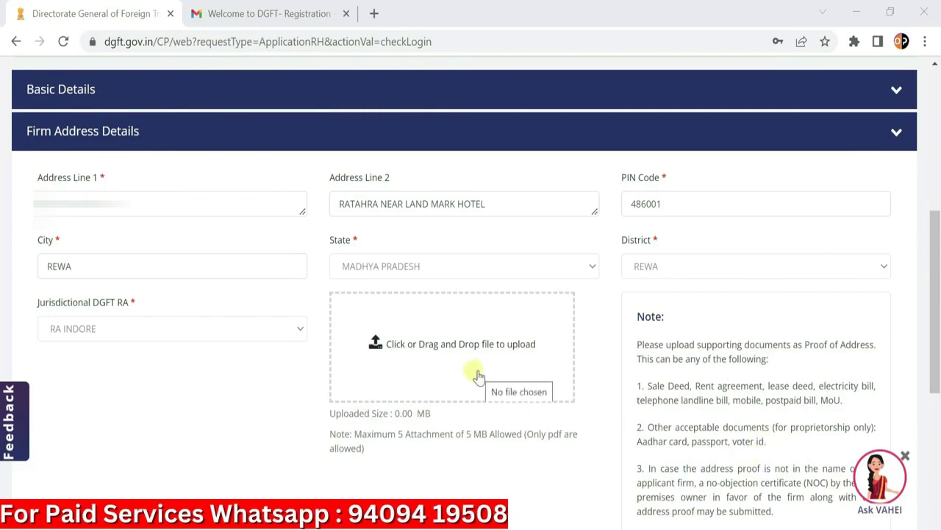
Step: Upload OP ADHAR.pdf as the proof of address in the firm address details
click(431, 353)
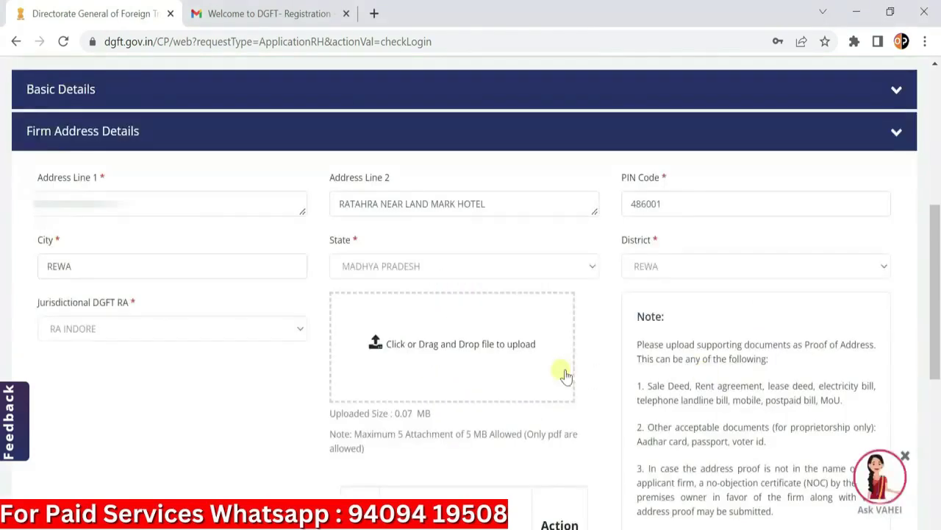
scroll(621, 373, down, 4)
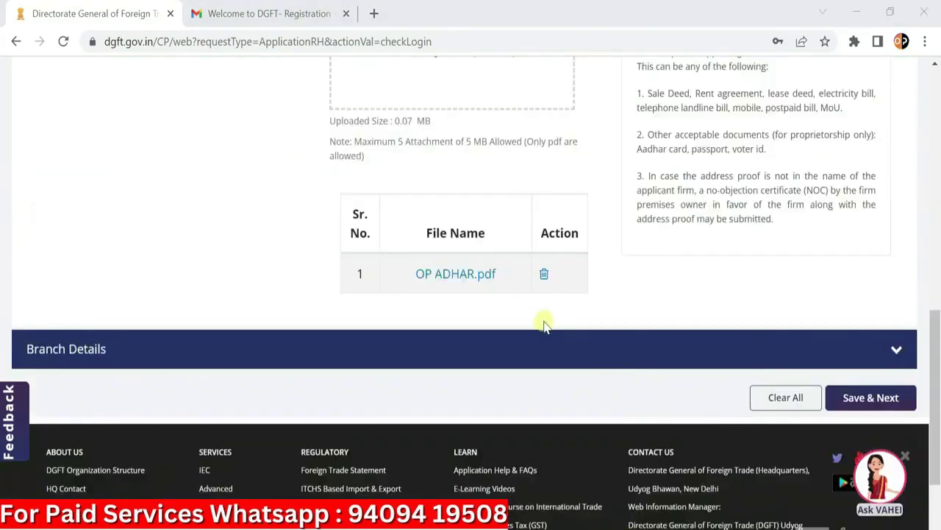
Step: Add a branch with its full address in the branch details, and save the general information to continue
click(343, 350)
scroll(346, 351, down, 3)
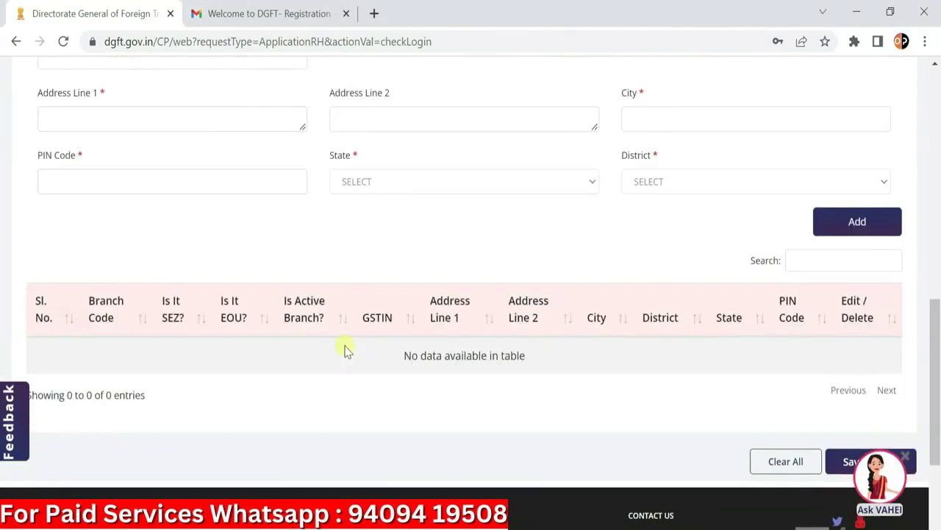
scroll(580, 366, up, 2)
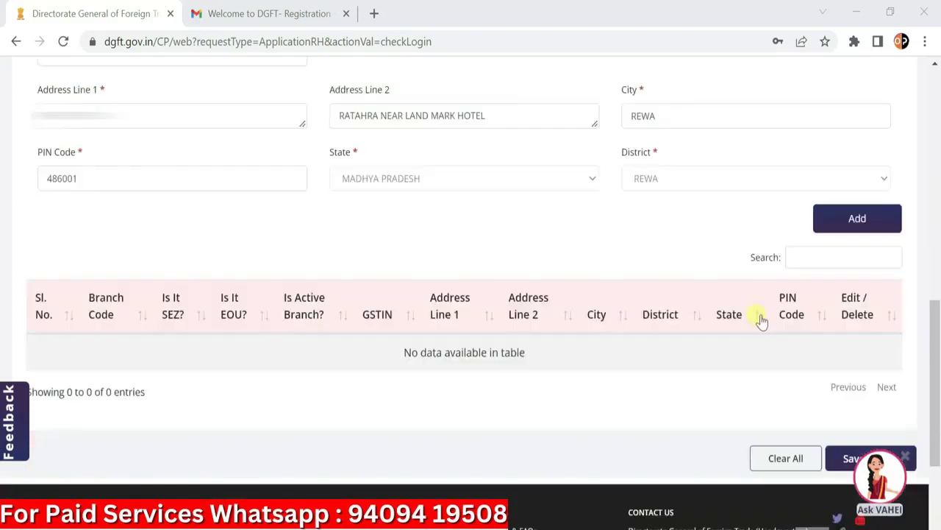
click(845, 227)
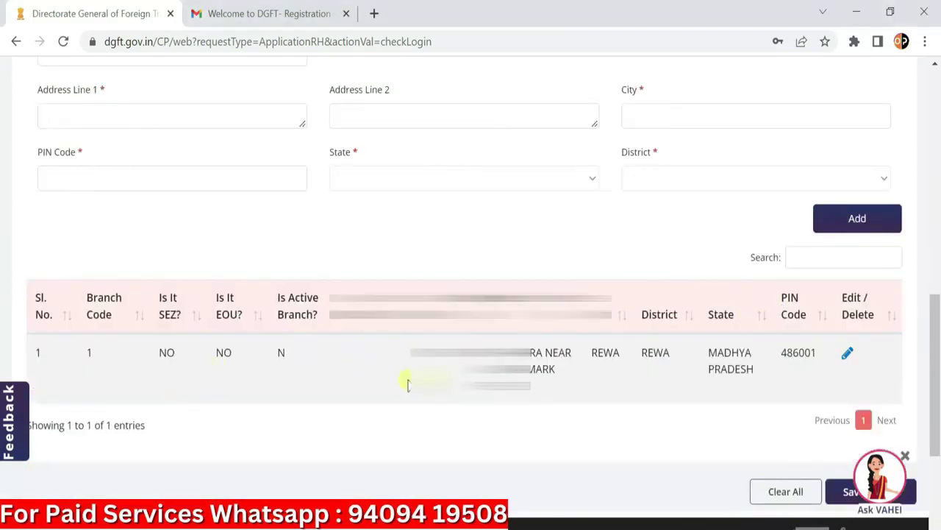
scroll(408, 381, down, 3)
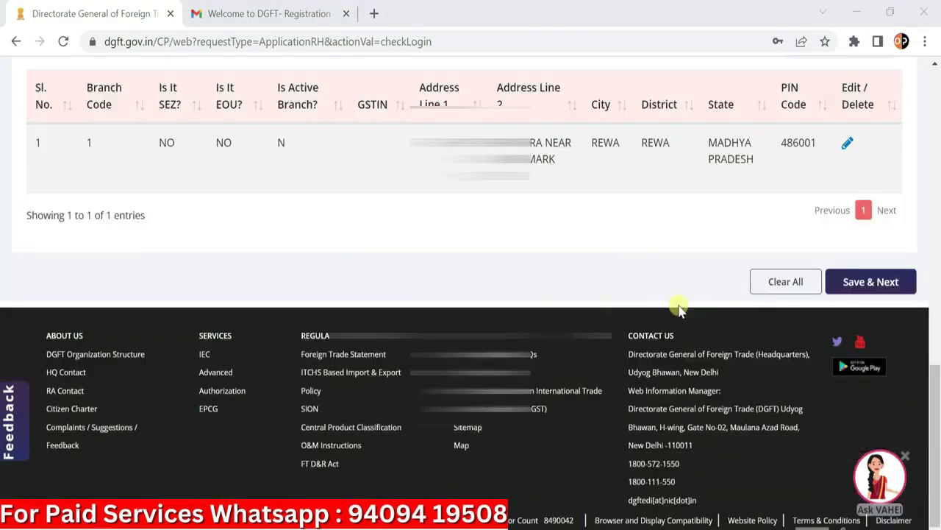
click(872, 286)
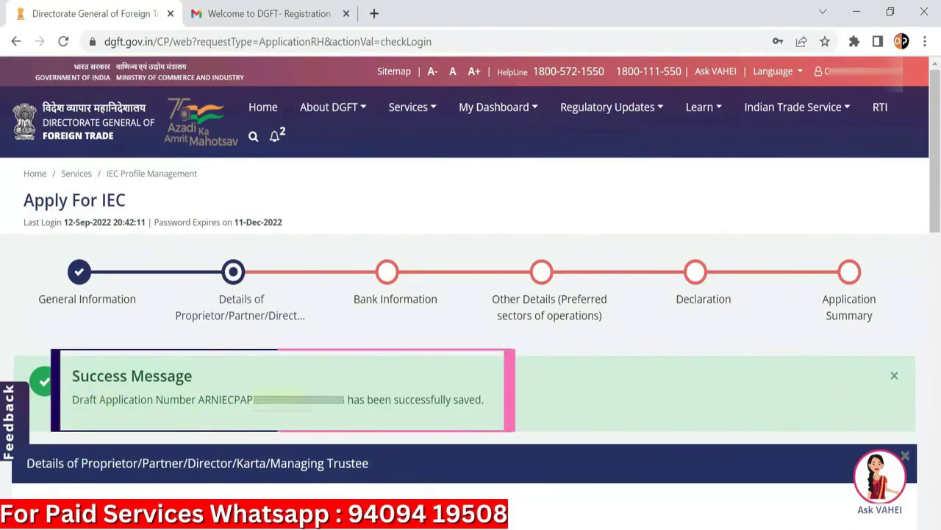
scroll(553, 485, down, 5)
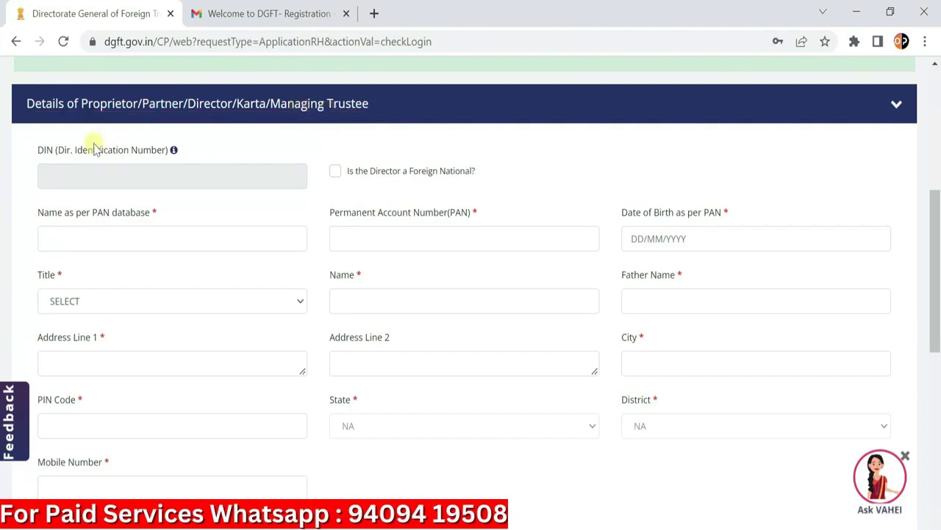
click(336, 173)
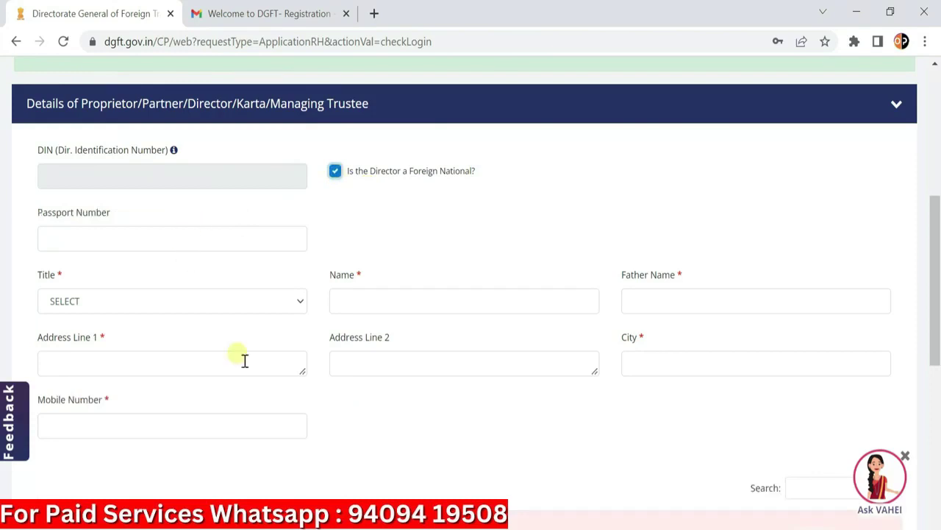
click(335, 171)
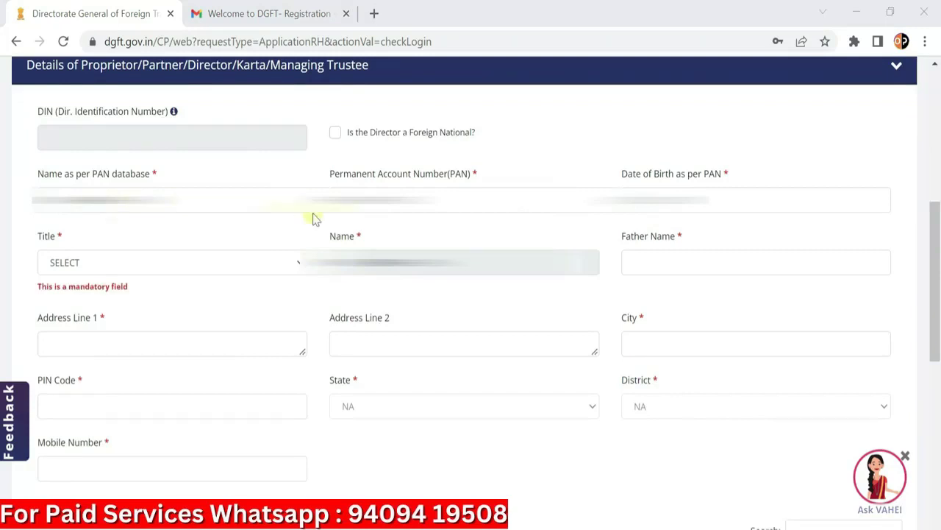
Step: Set the proprietor's title to Mr. and enter the father's name
click(182, 266)
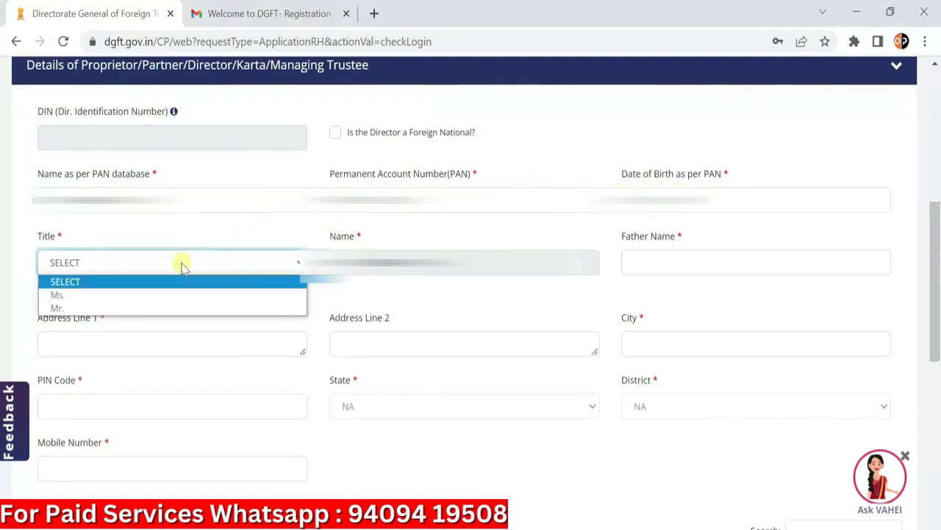
click(133, 308)
click(662, 266)
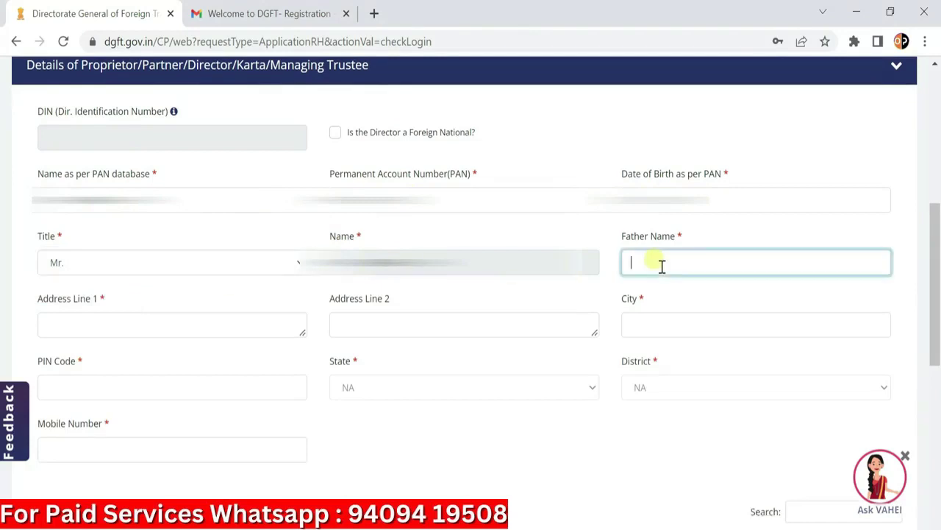
text(Sh)
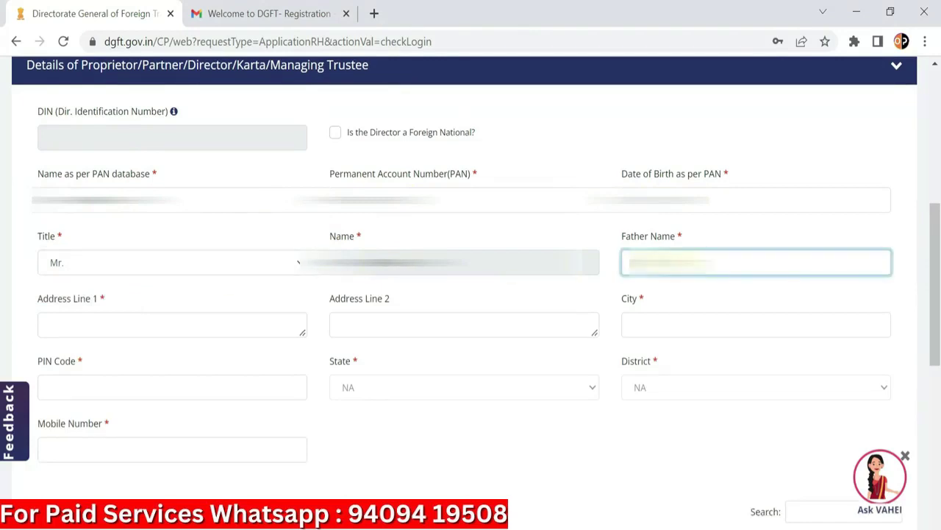
key(Tab)
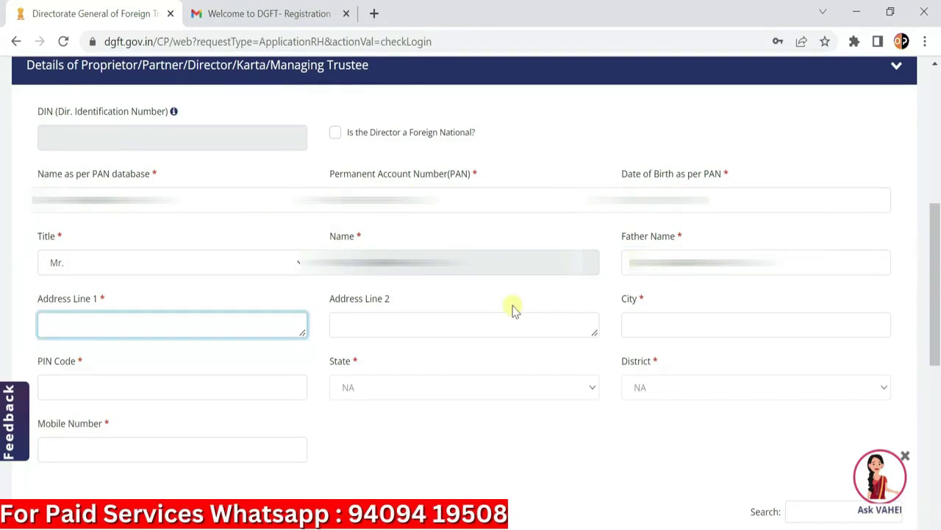
Step: Fill in the proprietor's full address and mobile number, and save the proprietor details to continue
text(15)
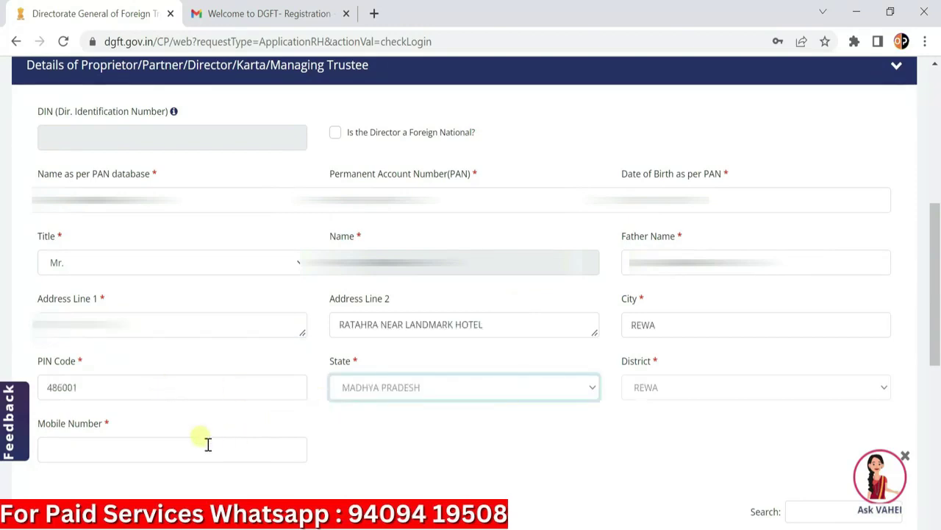
click(208, 444)
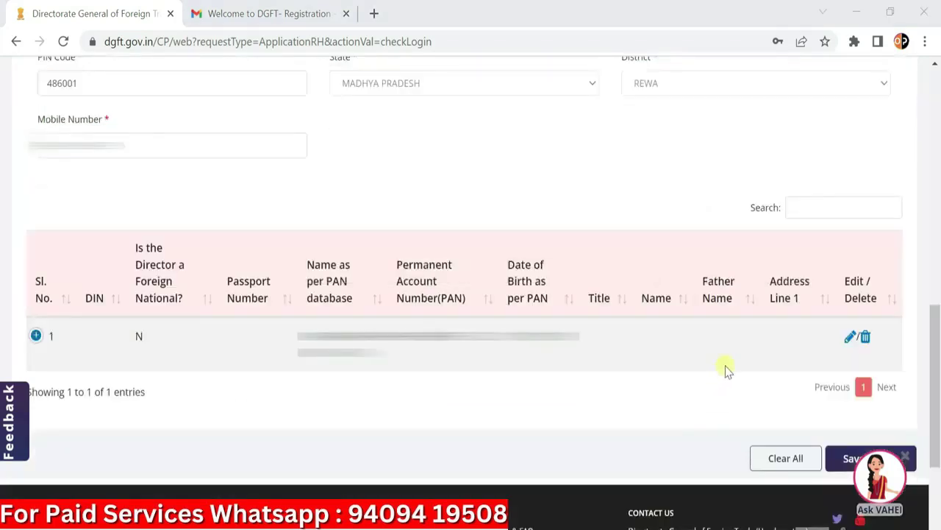
click(846, 462)
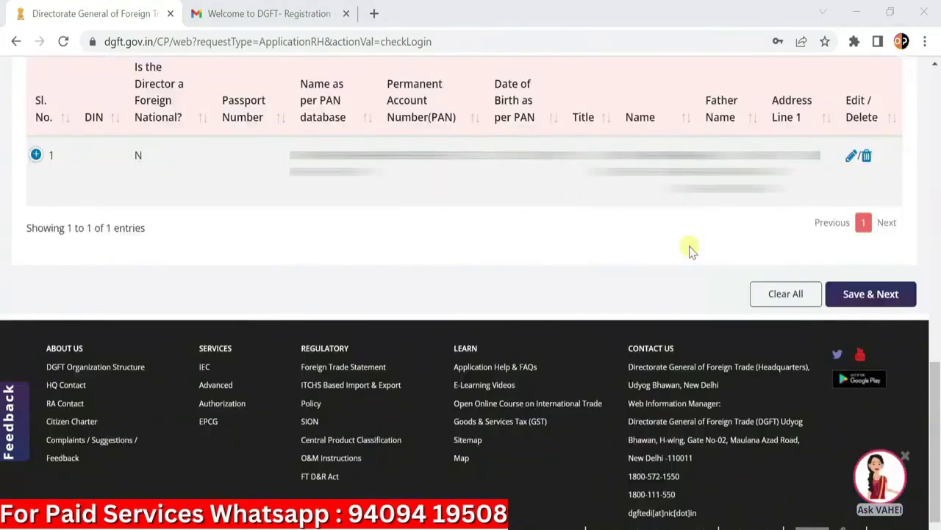
click(868, 296)
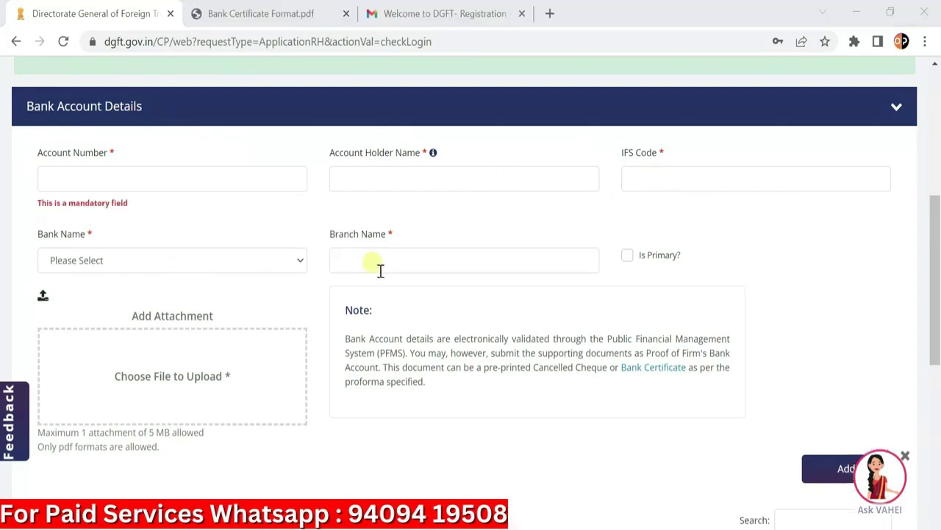
Step: Mark the bank account as primary and review the bank certificate format PDF
click(628, 257)
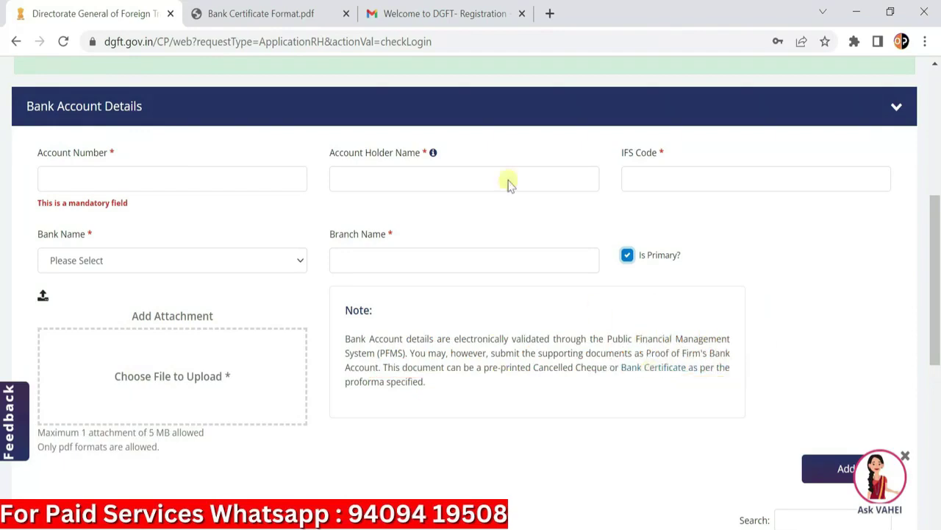
click(291, 9)
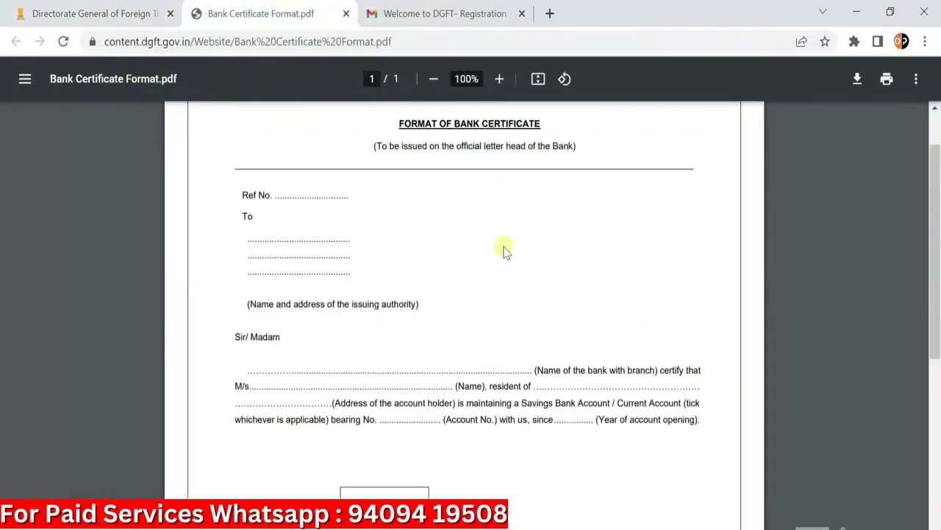
scroll(504, 250, down, 4)
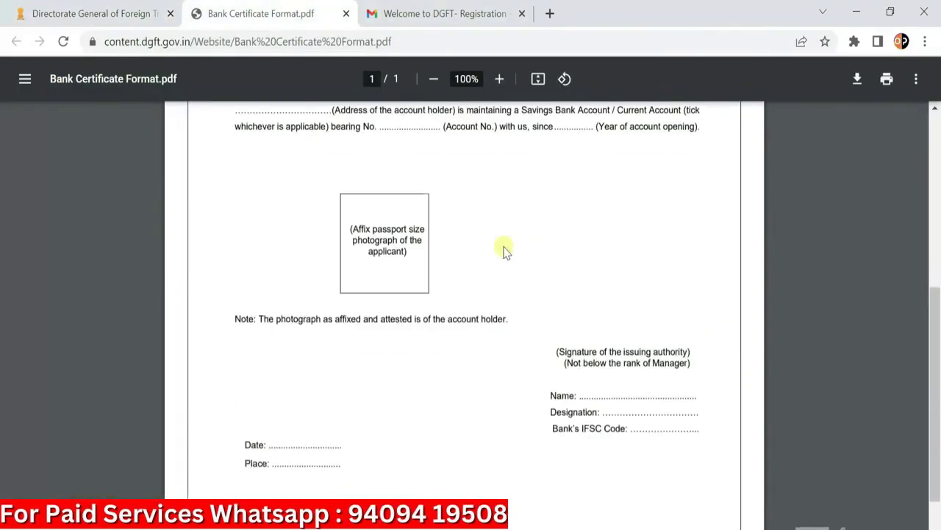
scroll(505, 251, down, 1)
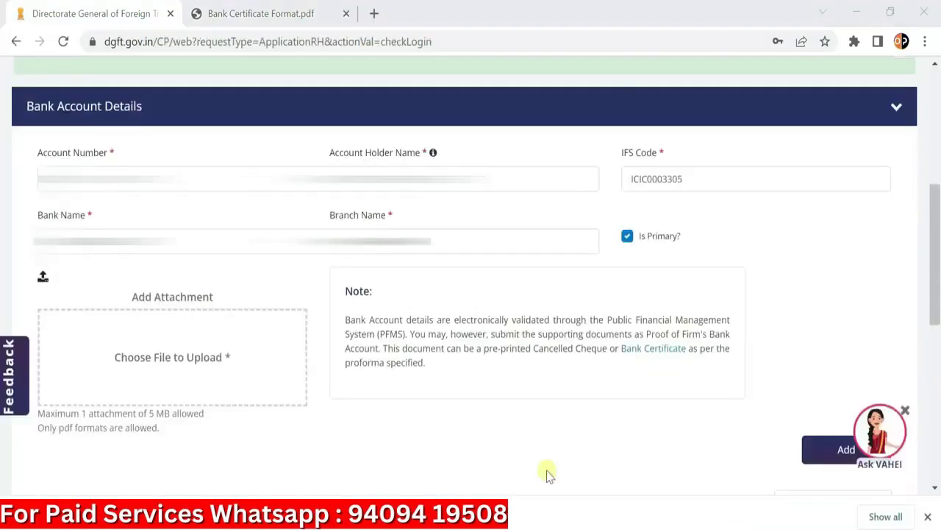
Step: Upload CHEQUE PDF.pdf as proof of the bank account, add the account to the table, and save the bank details to continue
click(179, 359)
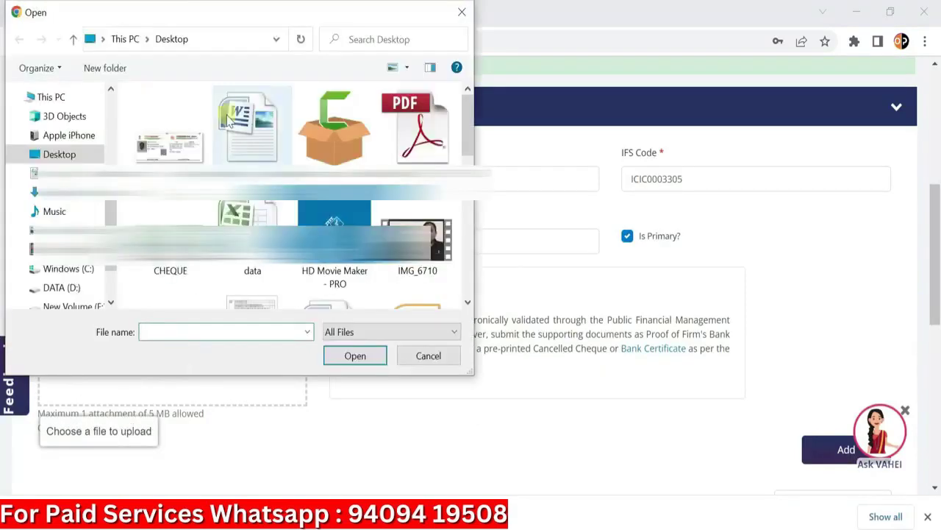
double_click(435, 151)
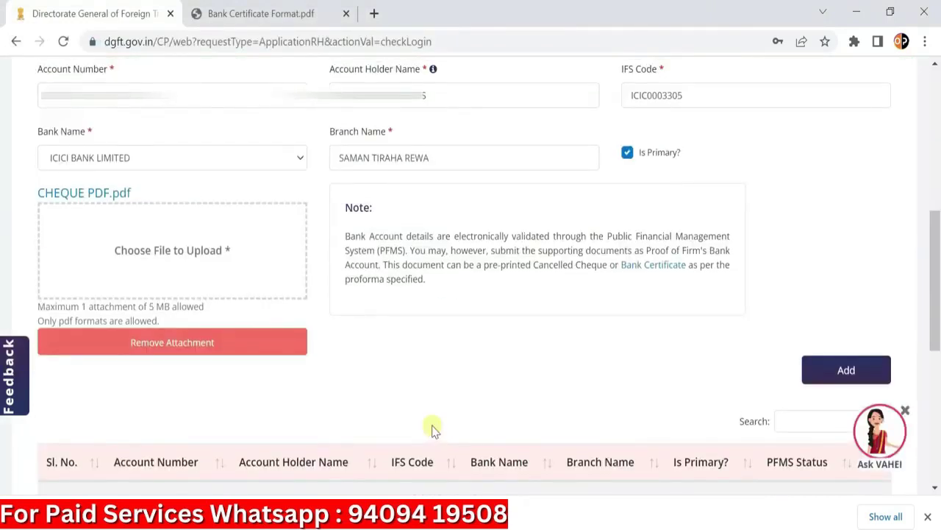
scroll(653, 380, down, 2)
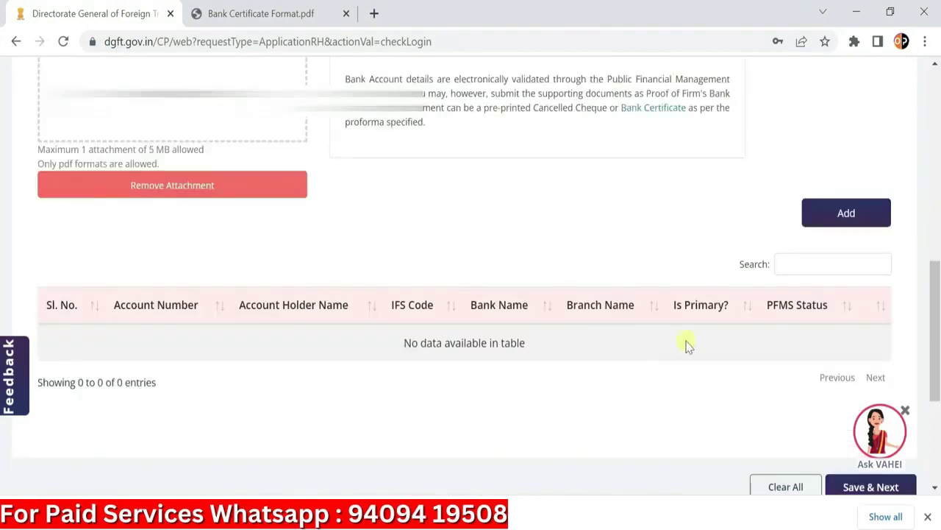
click(843, 220)
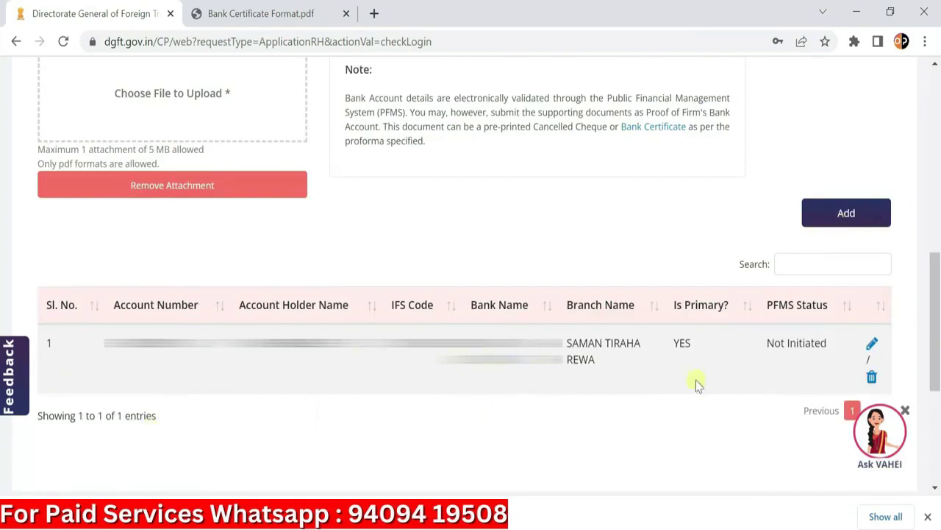
scroll(731, 380, down, 3)
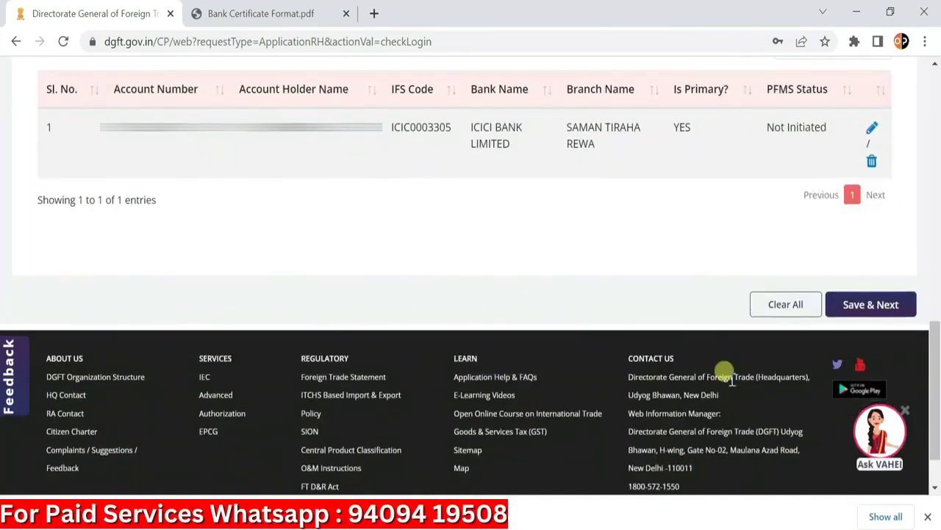
click(882, 306)
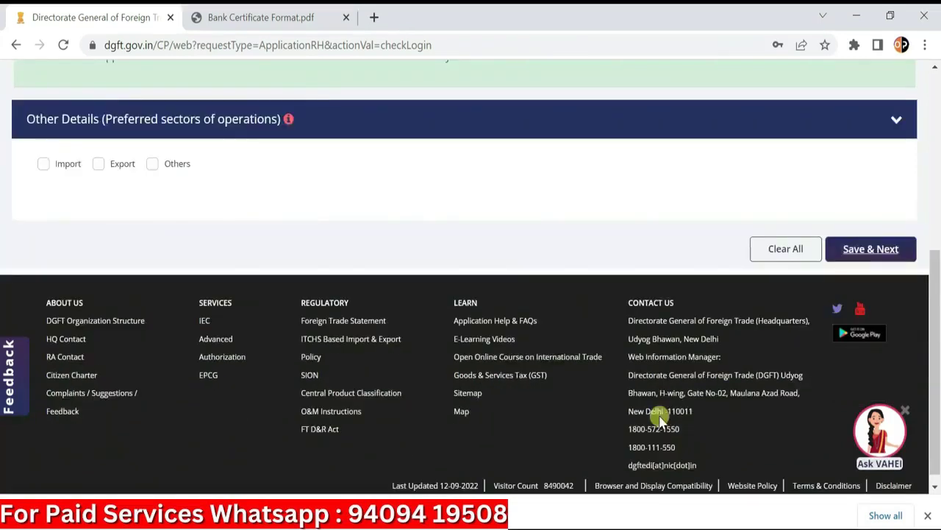
Step: Select Import, Export and Others as the preferred sectors of operations, and try to save them
click(43, 165)
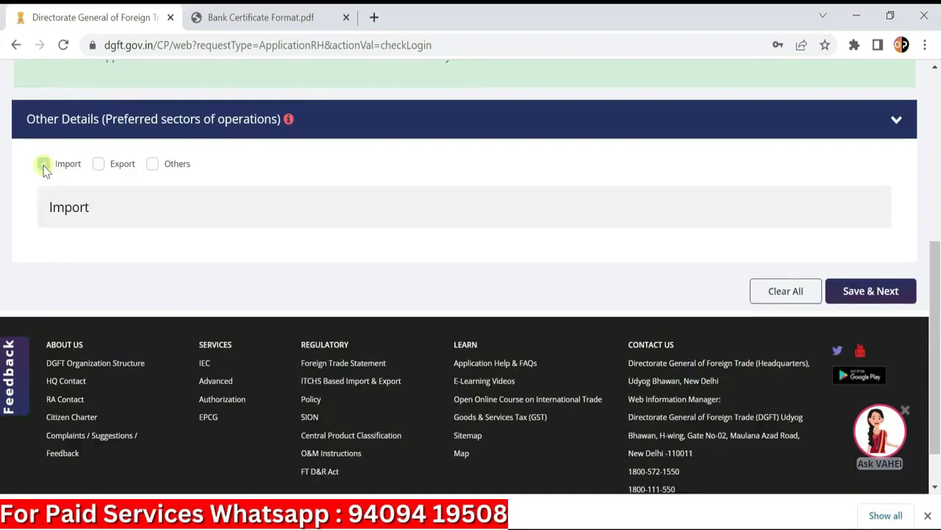
click(99, 164)
click(152, 164)
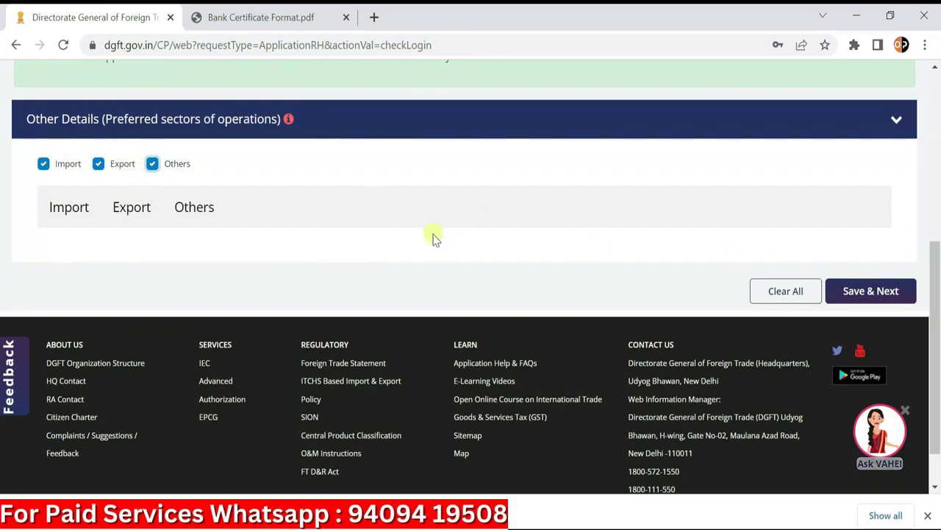
click(853, 291)
Step: Choose Service and Others from the product list for the preferred sectors of operations
scroll(681, 426, down, 1)
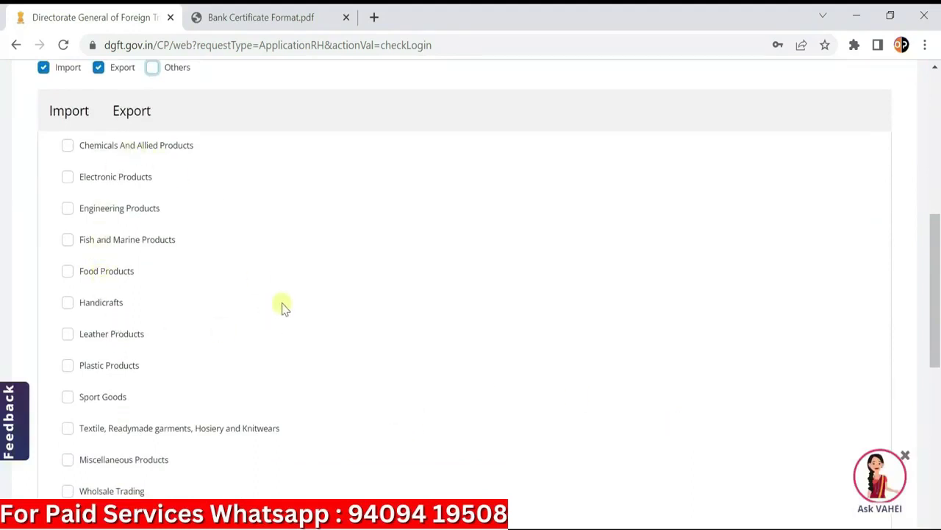
scroll(283, 307, down, 3)
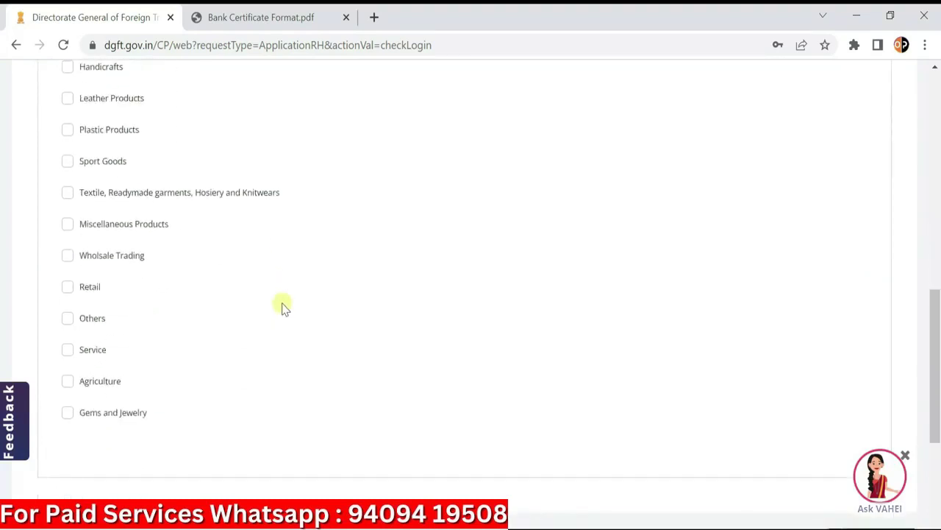
click(67, 350)
click(67, 318)
scroll(451, 308, down, 3)
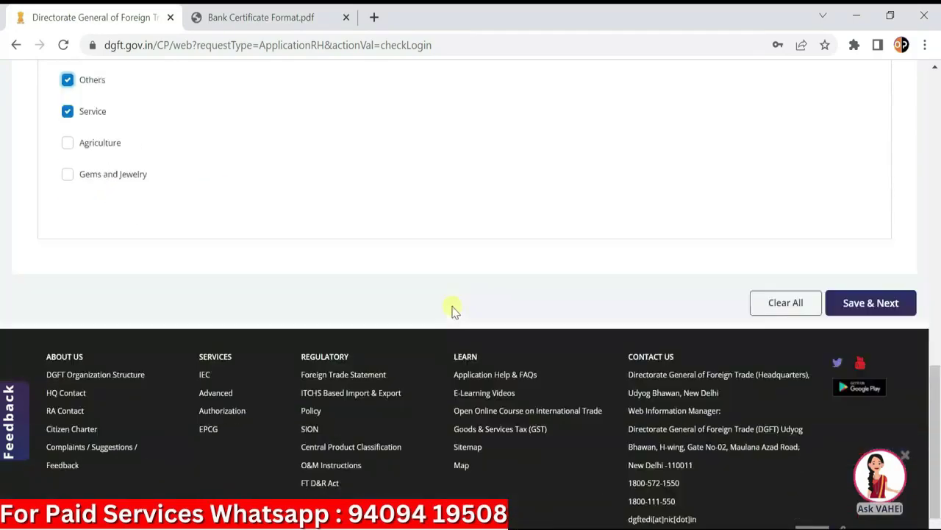